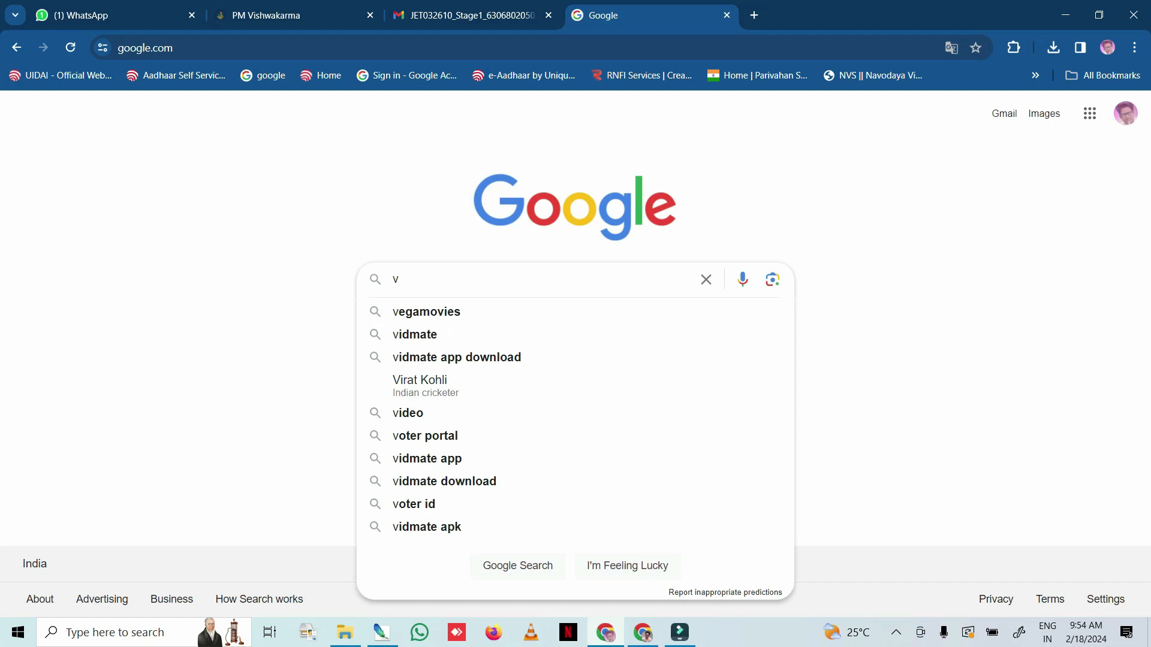
Search Google for "voter portal" and open the Voters' Service Portal website.
type("OTER")
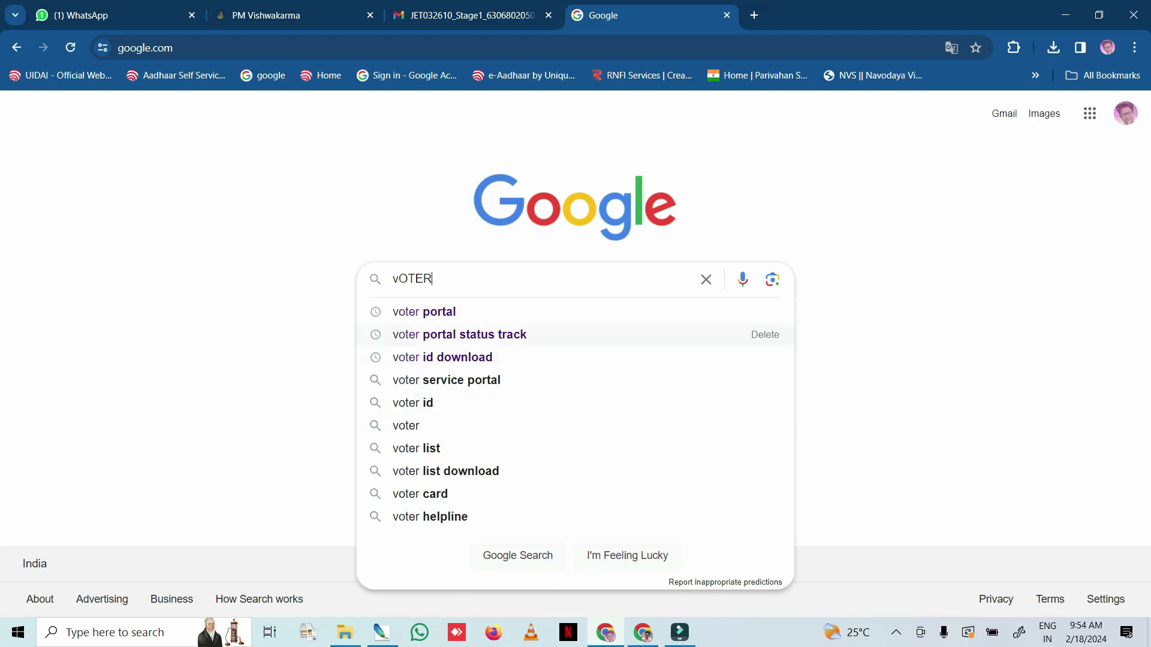
left_click(424, 312)
left_click(252, 279)
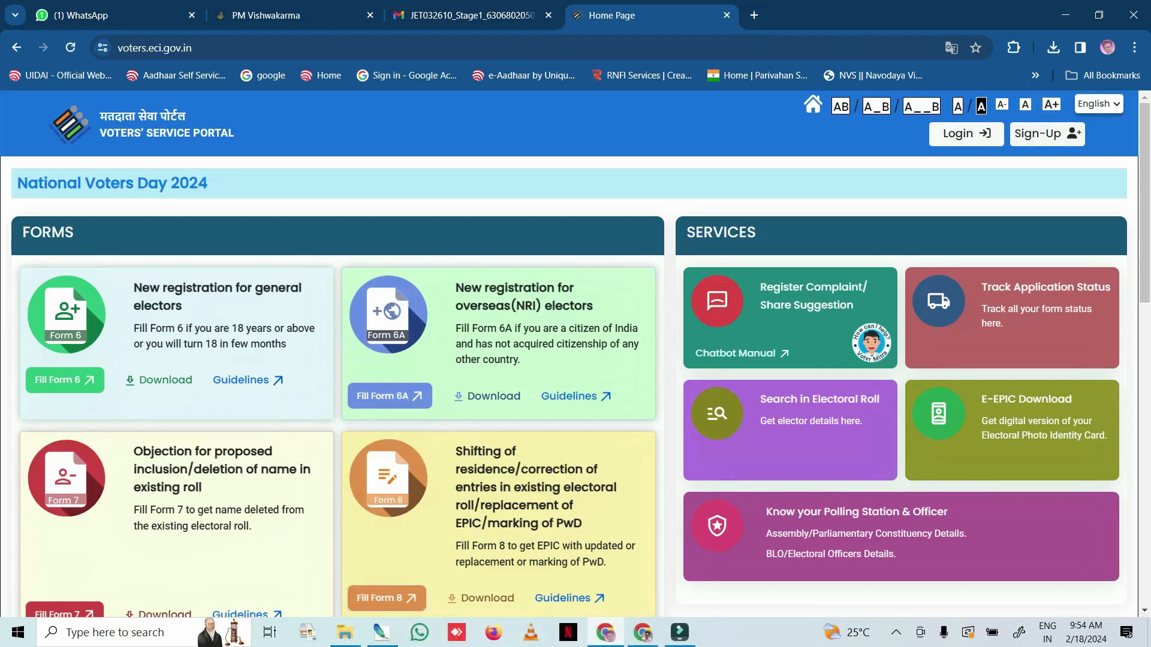
Open the portal's account sign-up and, after registration, continue to the login page.
left_click(1046, 134)
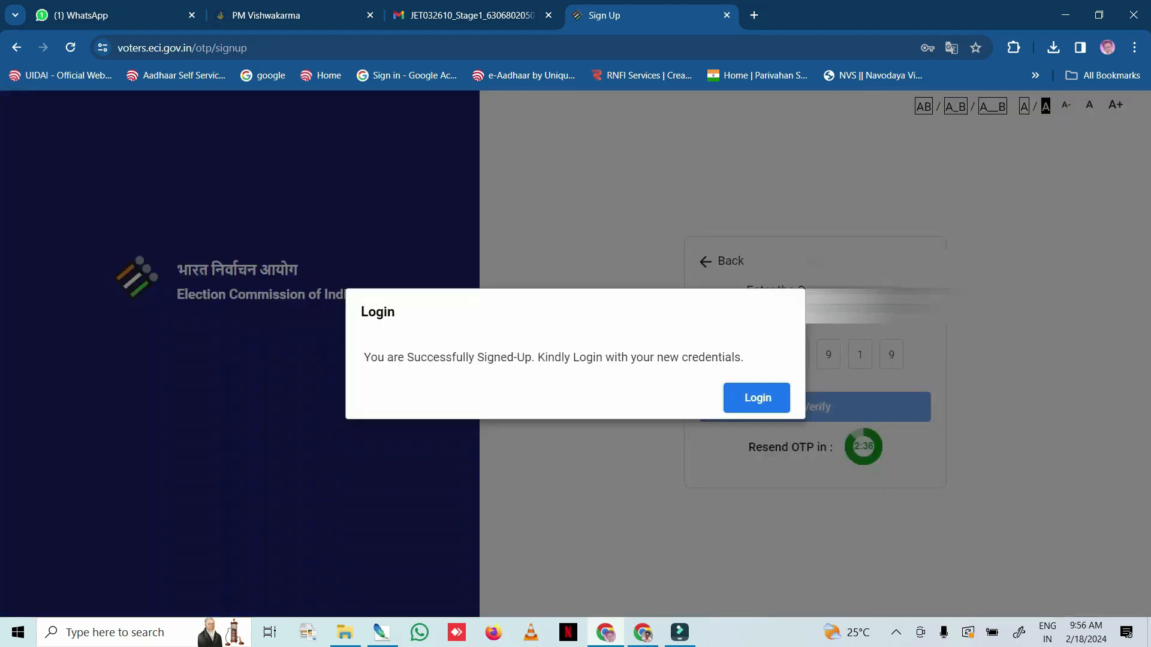
left_click(757, 398)
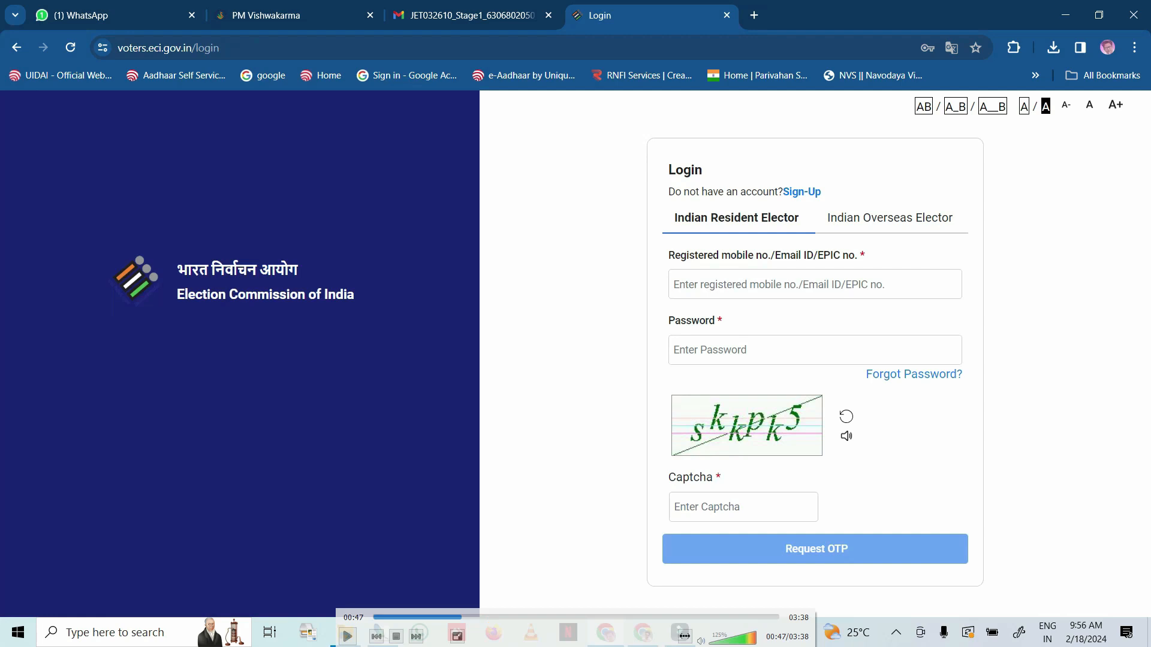
key("space")
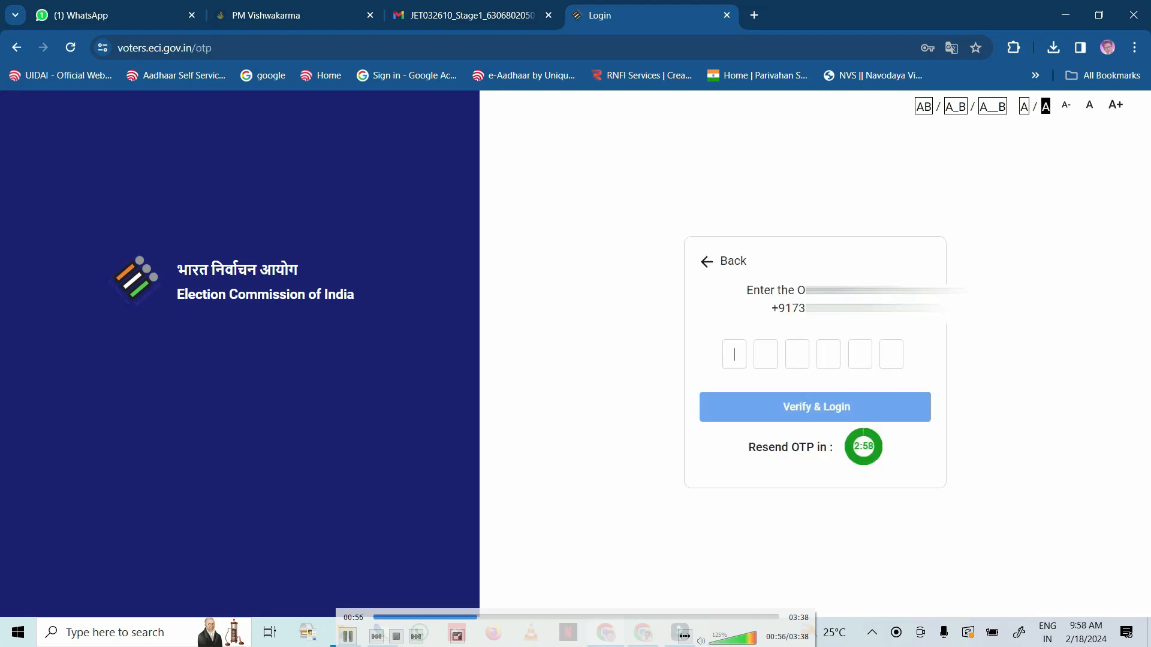
key("space")
key("space")
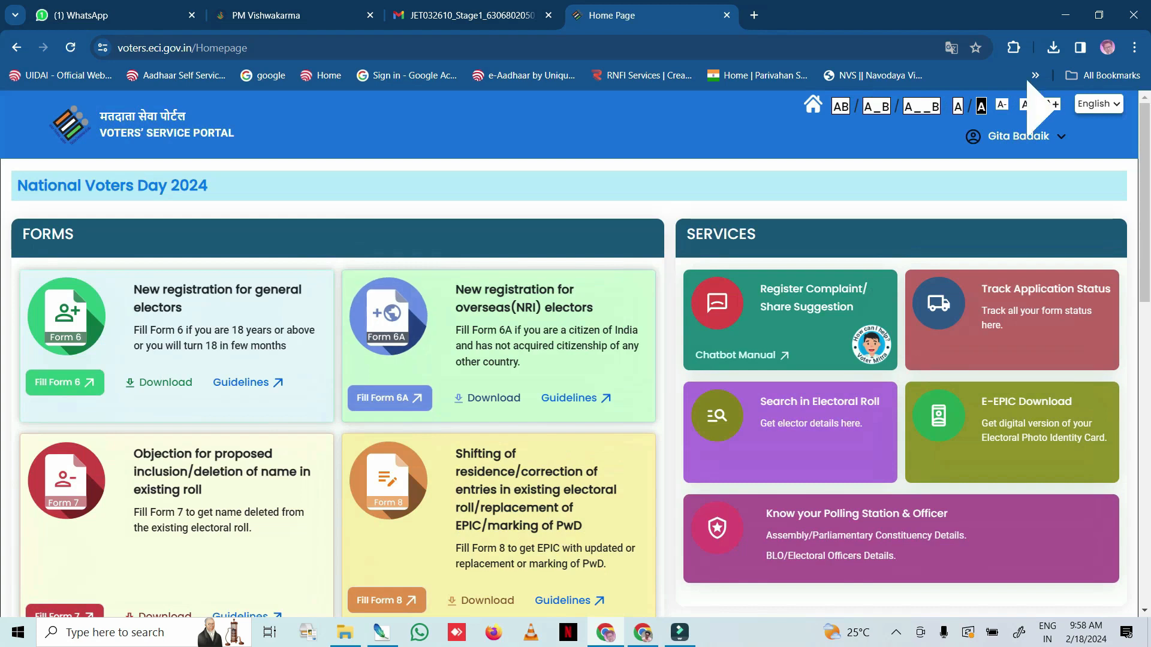
Open Form 6 for new registration of general electors and select Odisha as the state.
scroll(575, 384, "down", 1)
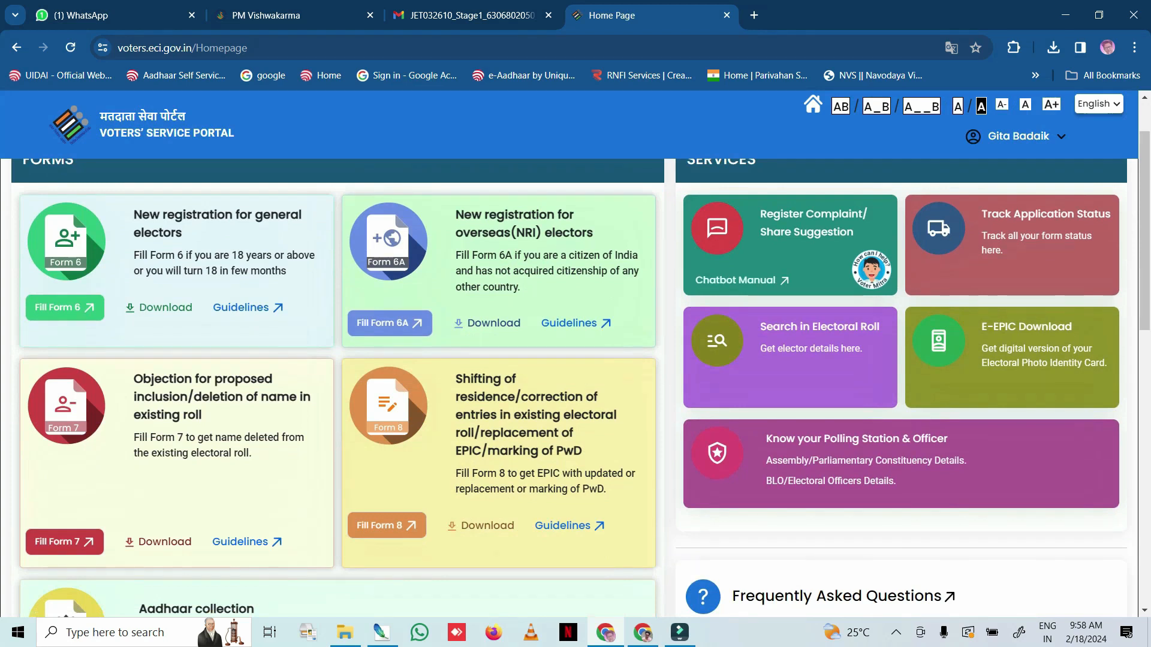
left_click(65, 308)
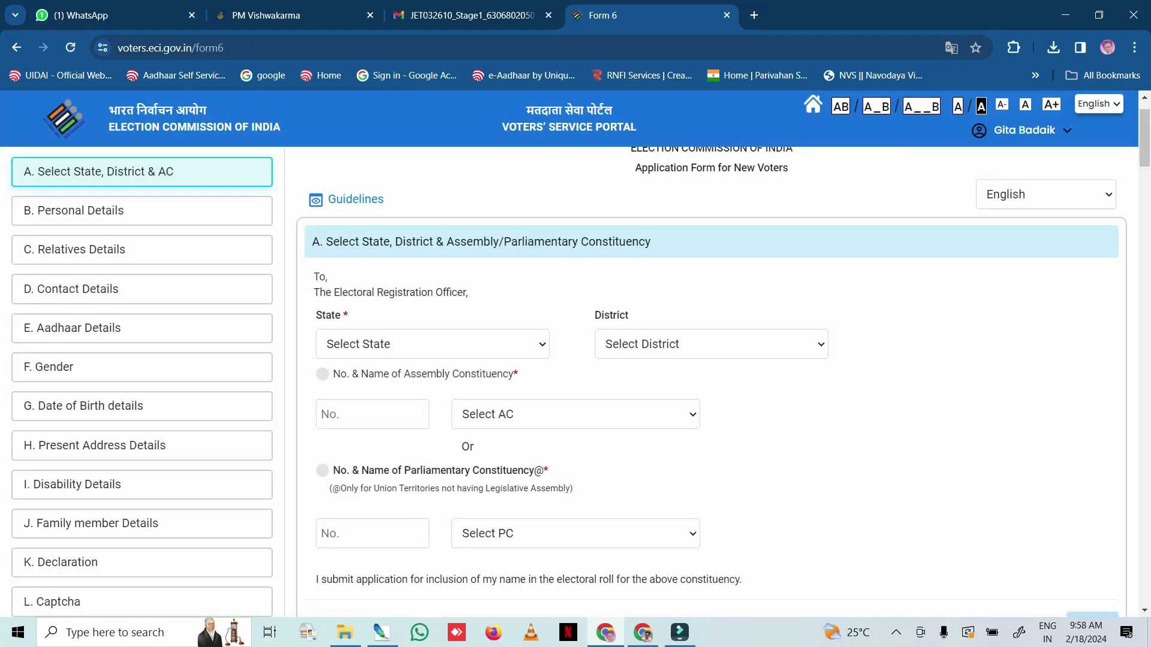
left_click(431, 344)
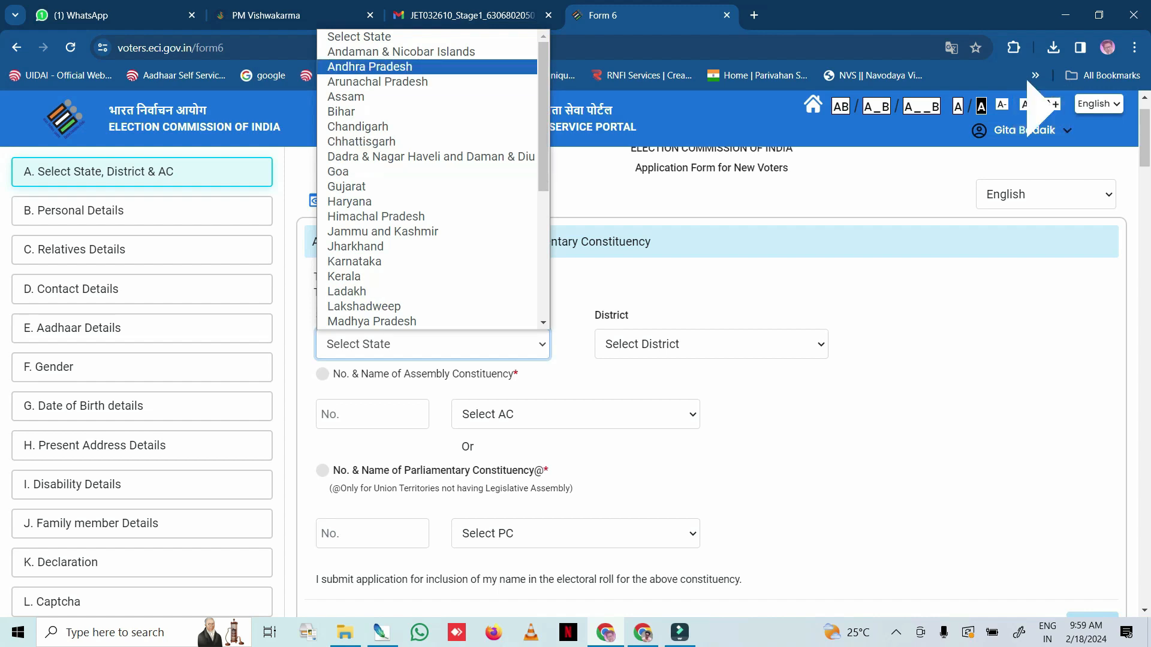
scroll(372, 144, "down", 5)
left_click(346, 172)
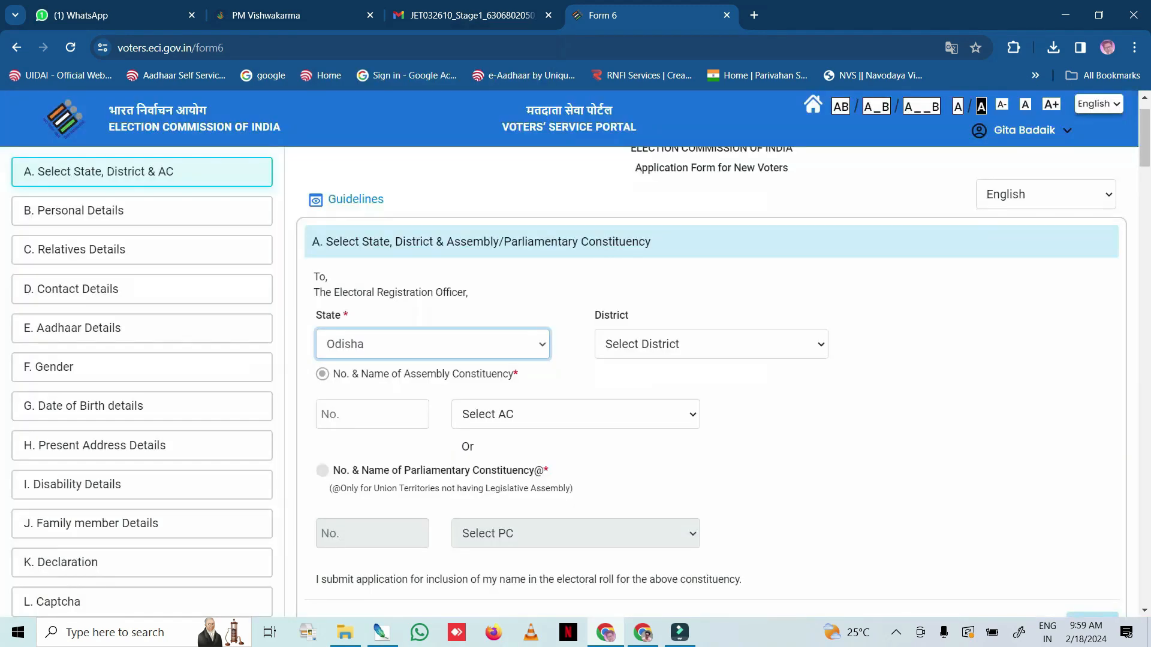
Select Sundargarh as the district and Biramitrapur as the assembly constituency, and proceed to the personal details.
left_click(711, 344)
scroll(705, 179, "down", 3)
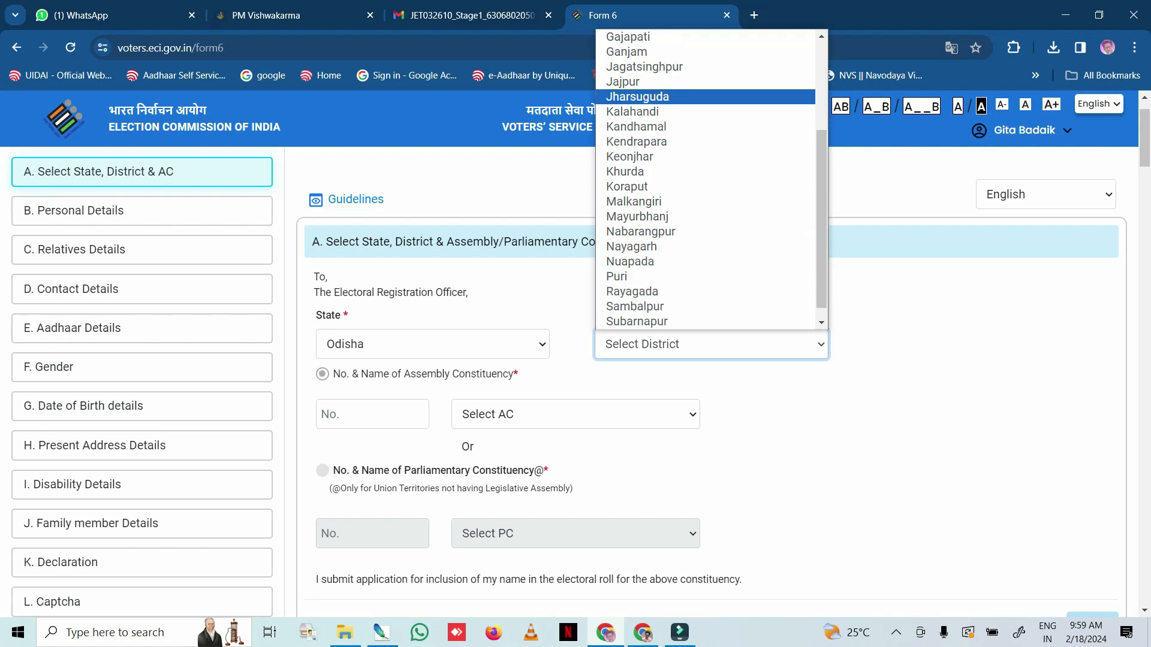
scroll(706, 172, "down", 1)
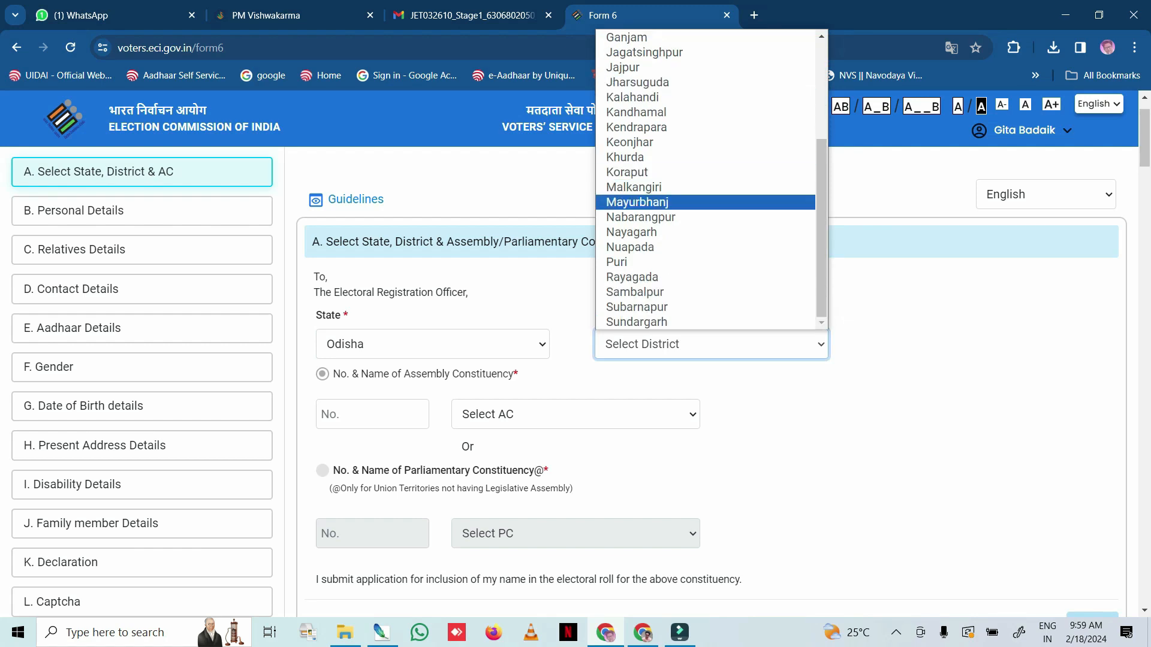
scroll(705, 202, "up", 3)
scroll(706, 202, "down", 4)
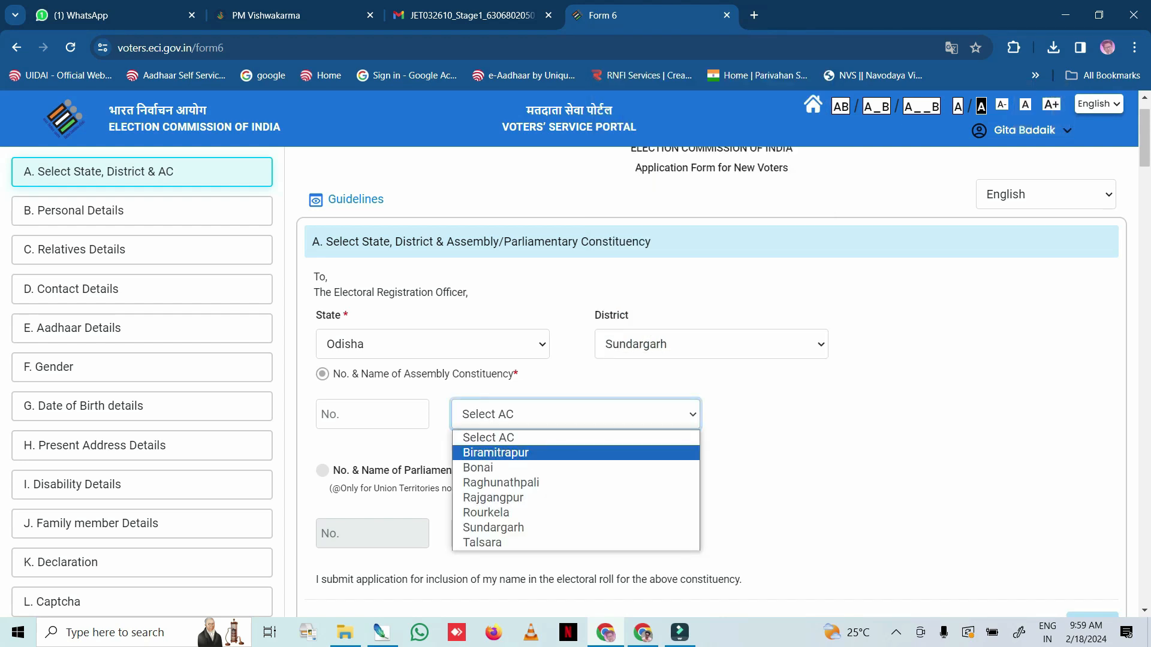
left_click(496, 453)
scroll(711, 382, "down", 2)
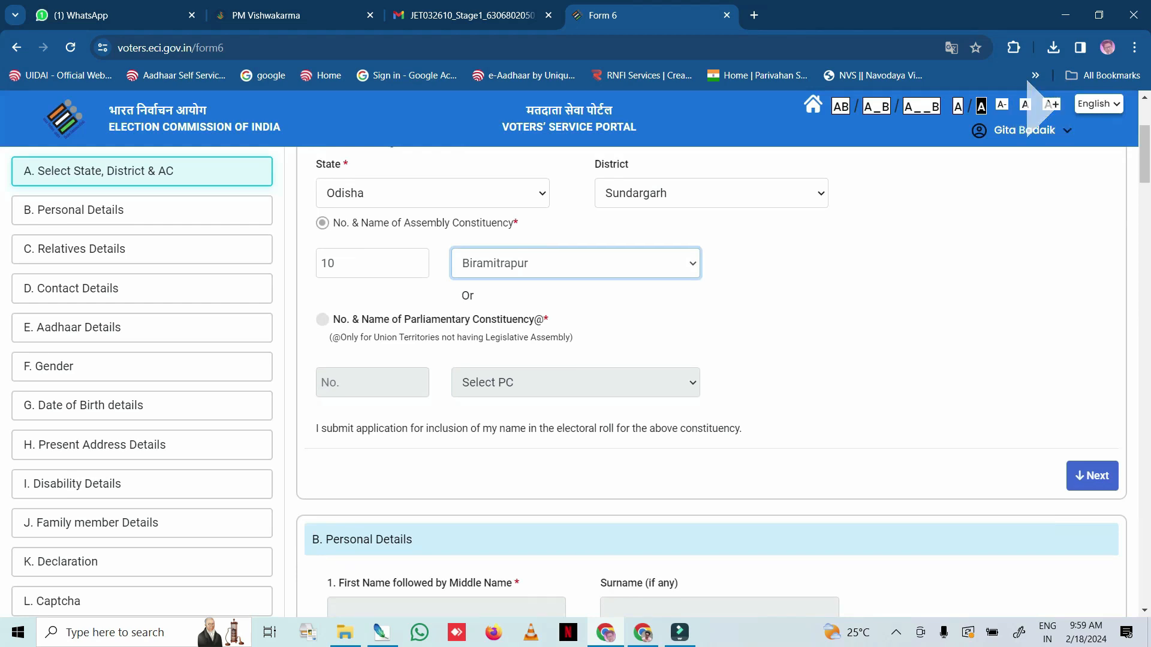
scroll(712, 381, "down", 2)
left_click(1093, 327)
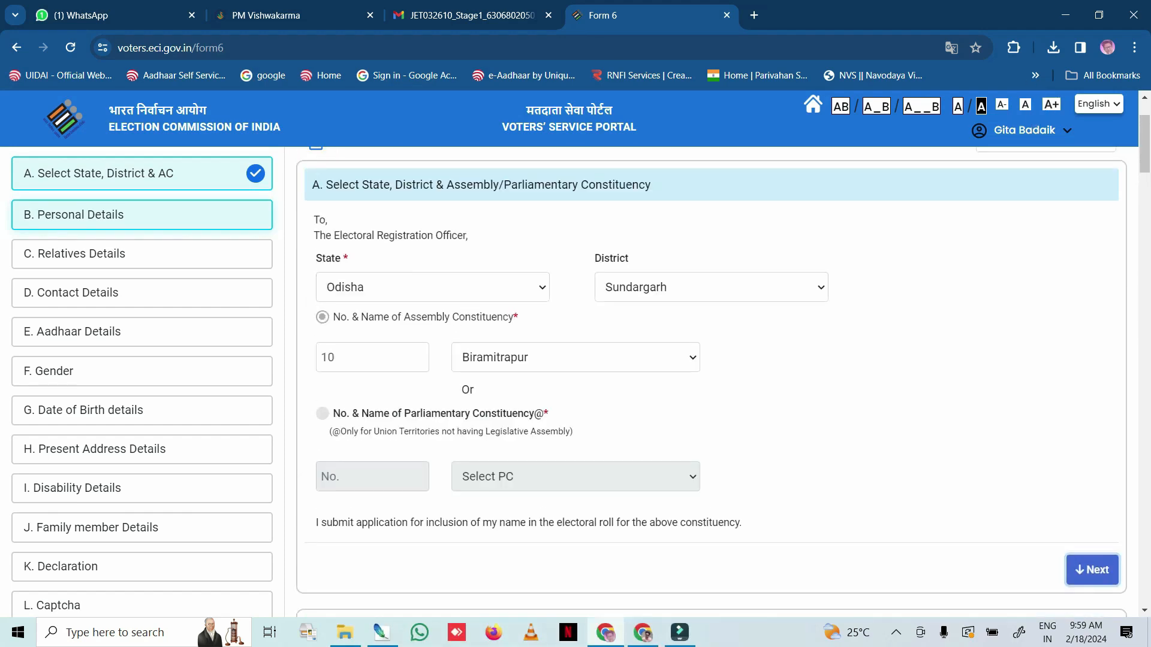
Enter the applicant's first name in Personal Details and activate the father's name field in the relatives section.
left_click(447, 407)
type("Gita")
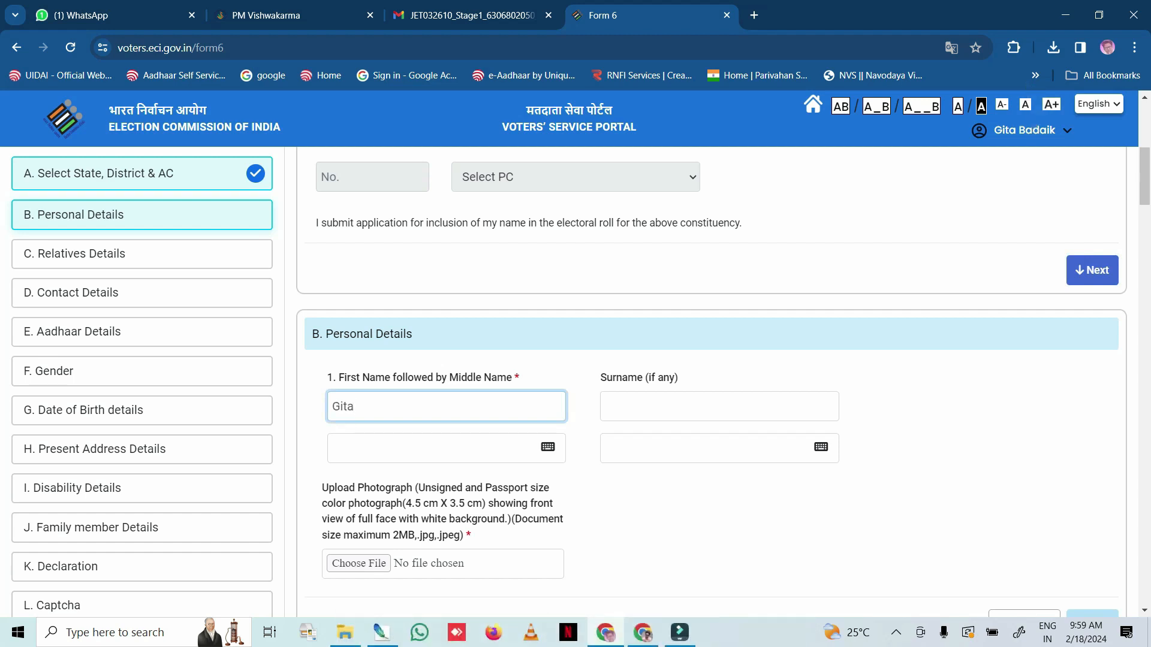
key("Tab")
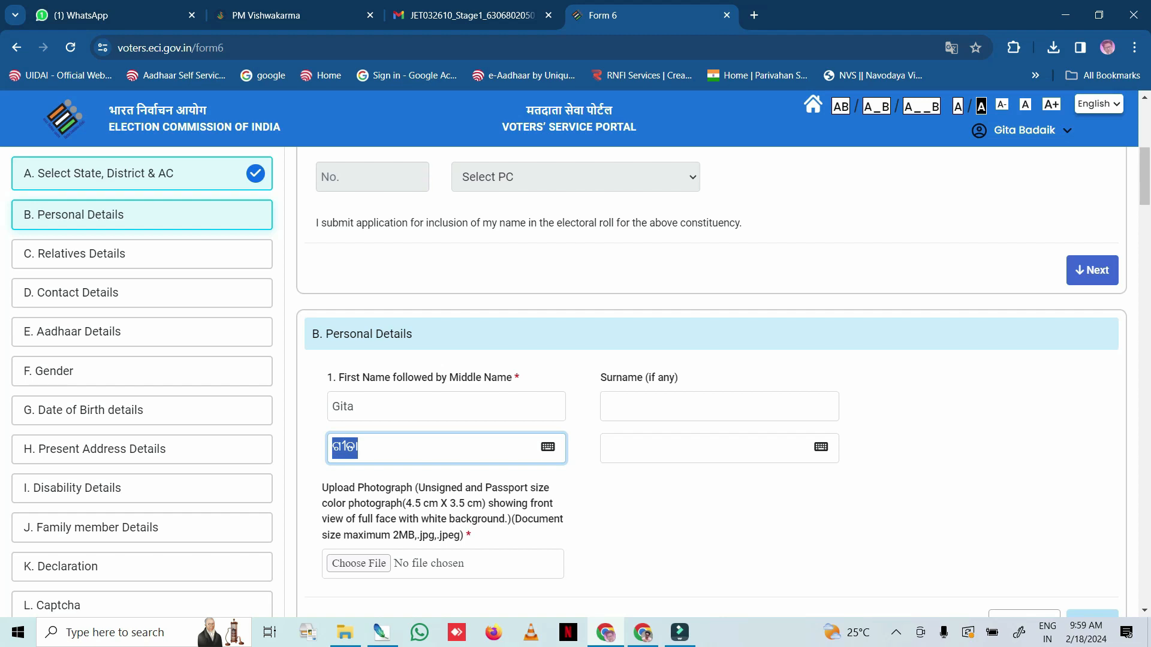
key("Tab")
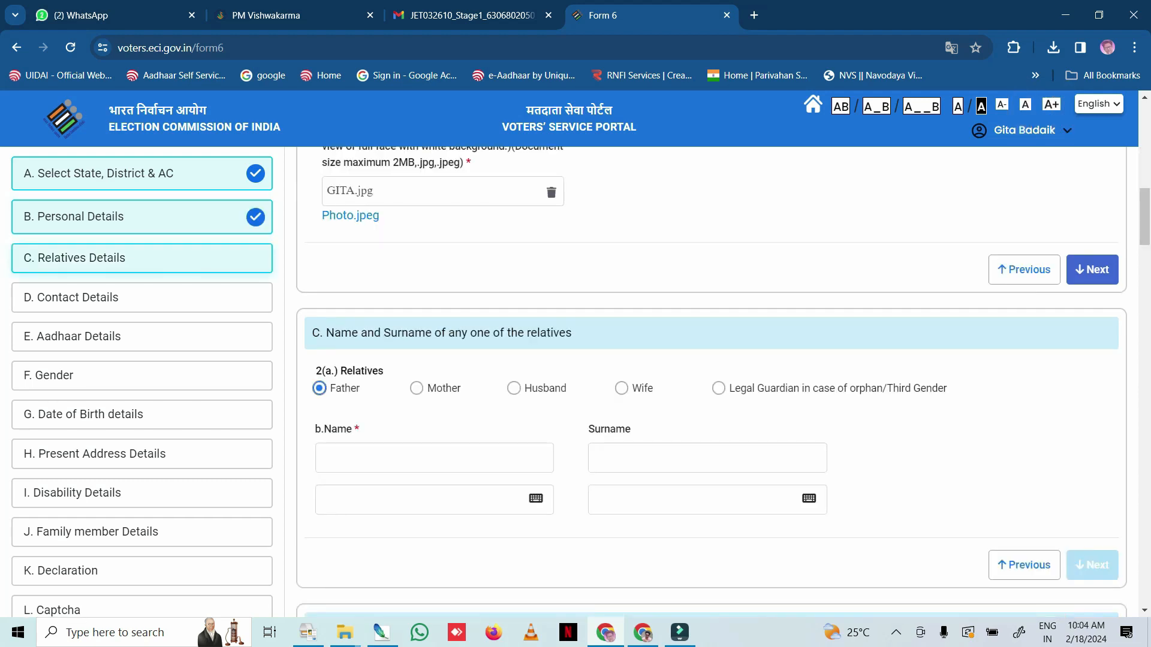
left_click(434, 458)
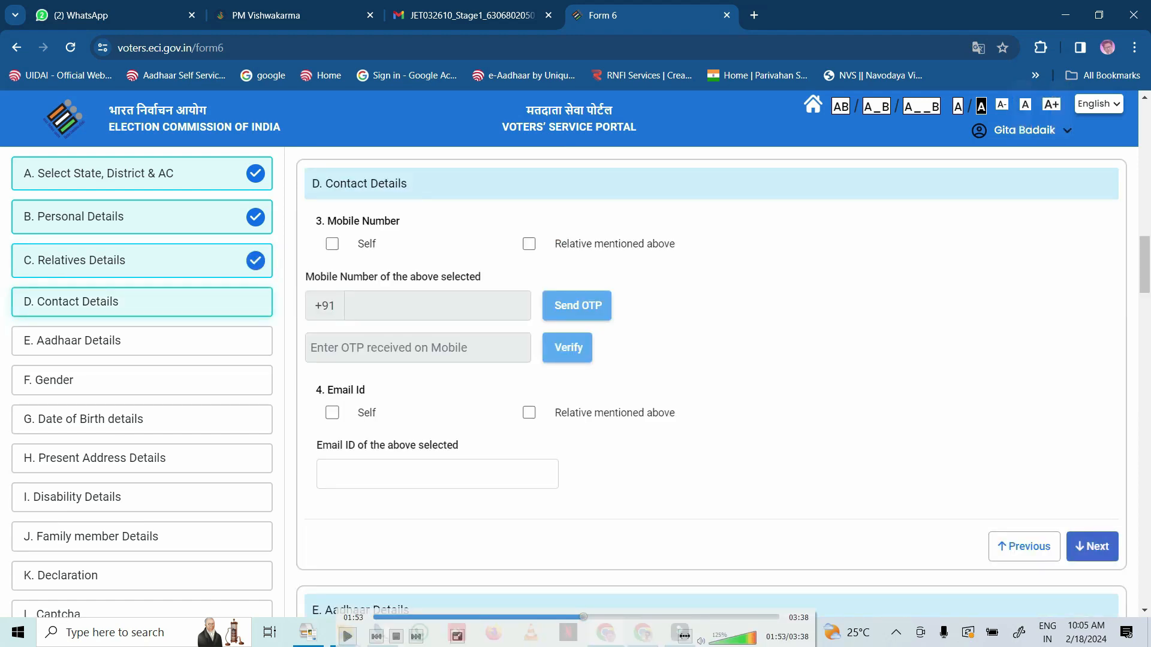
key("space")
key("space")
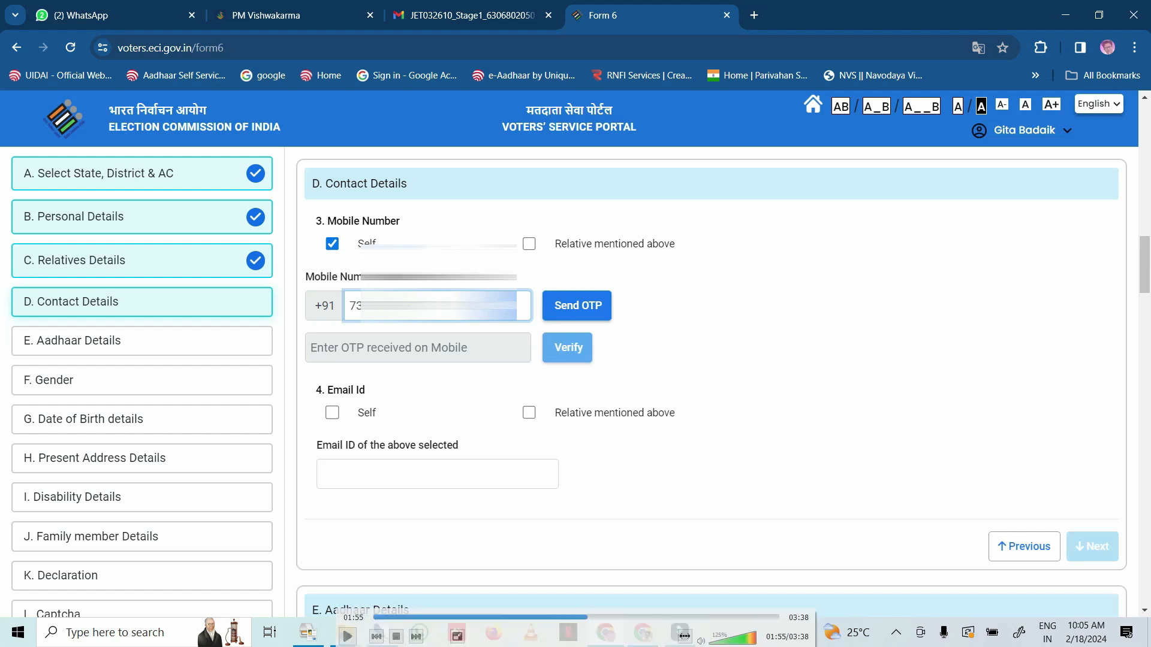
key("space")
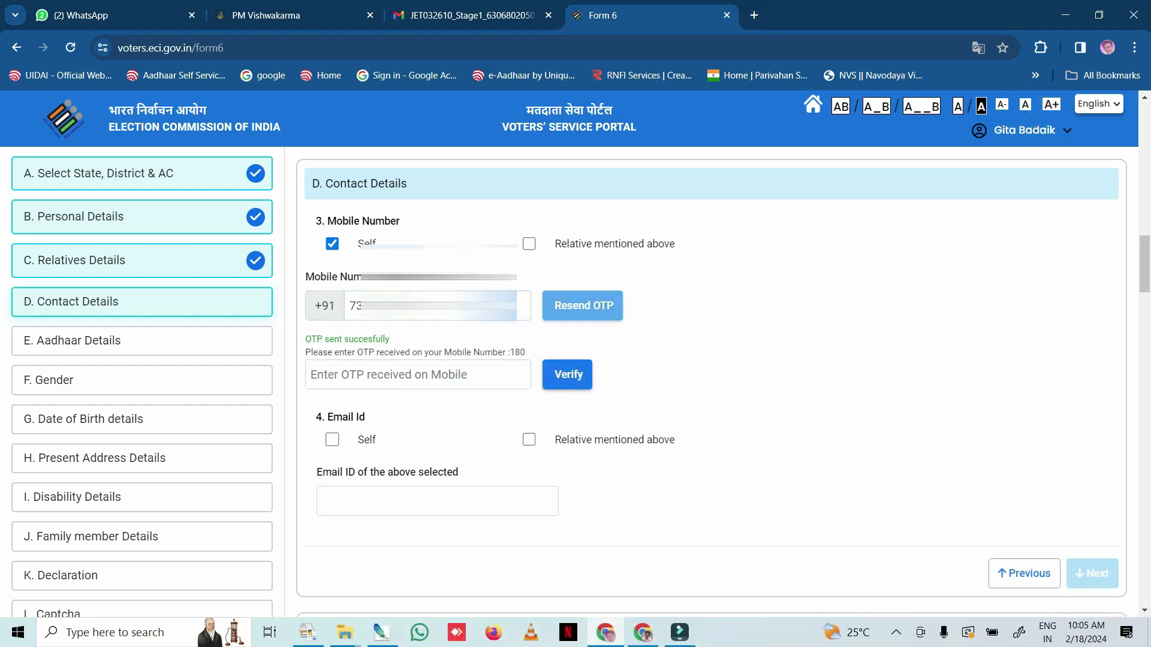
key("space")
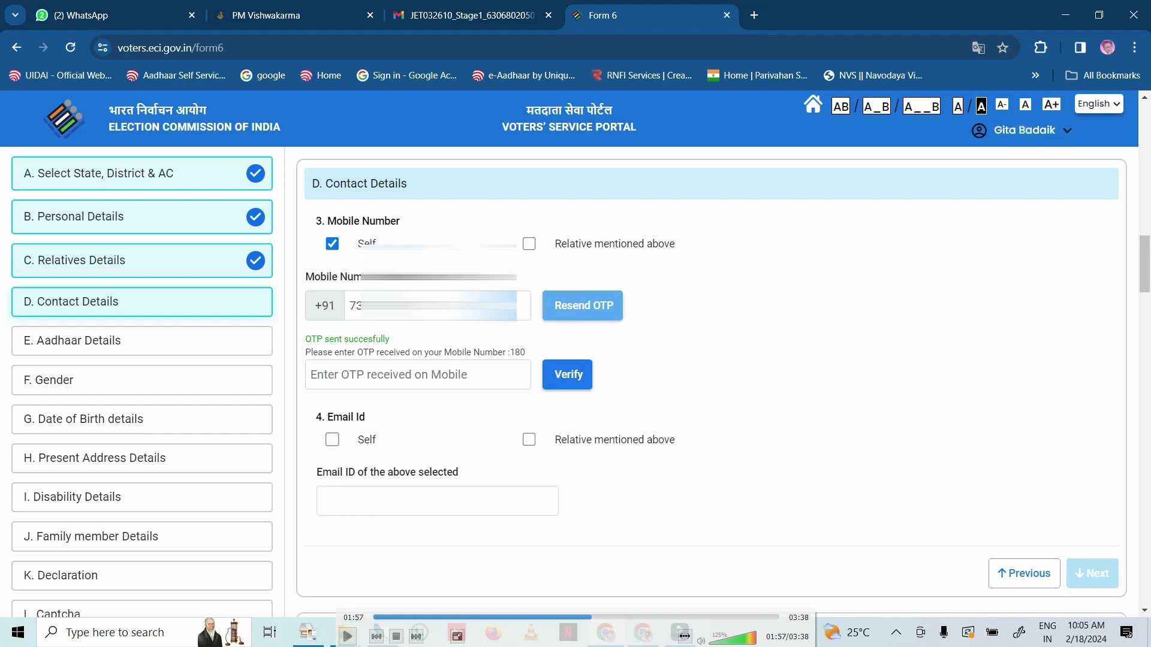
key("space")
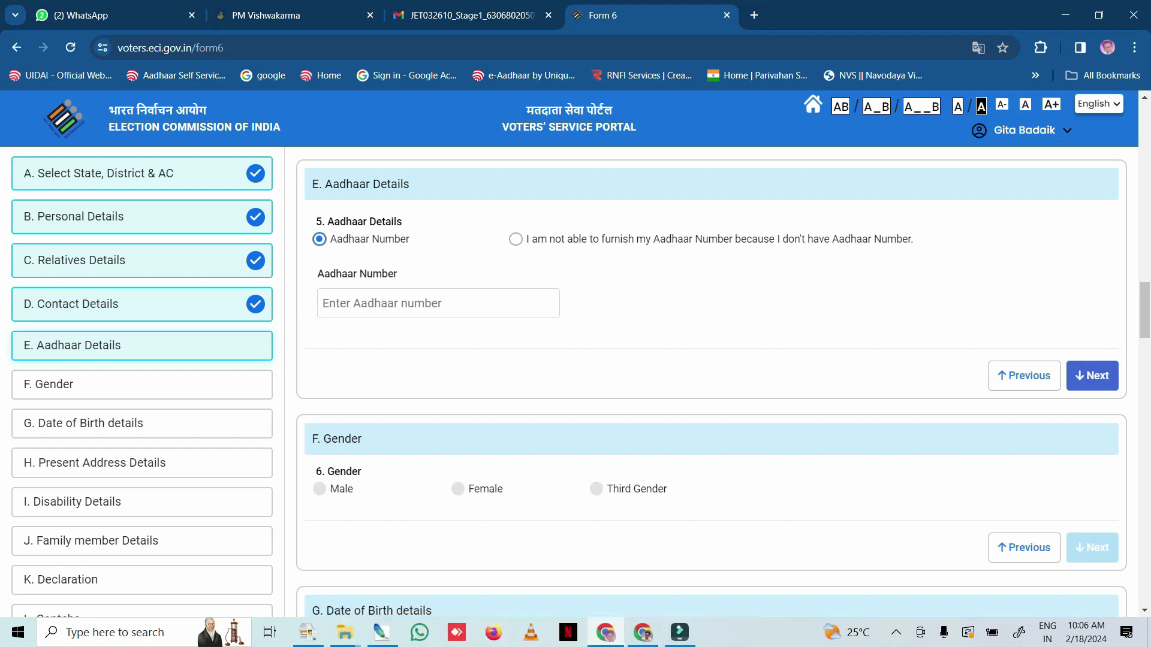
key("space")
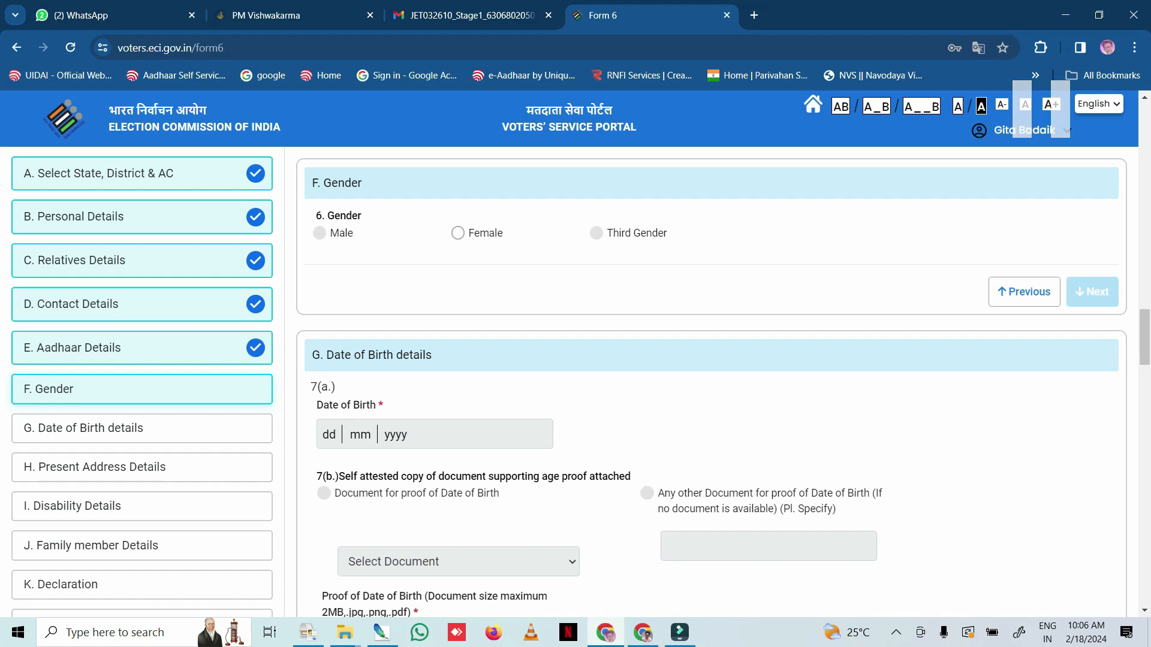
key("space")
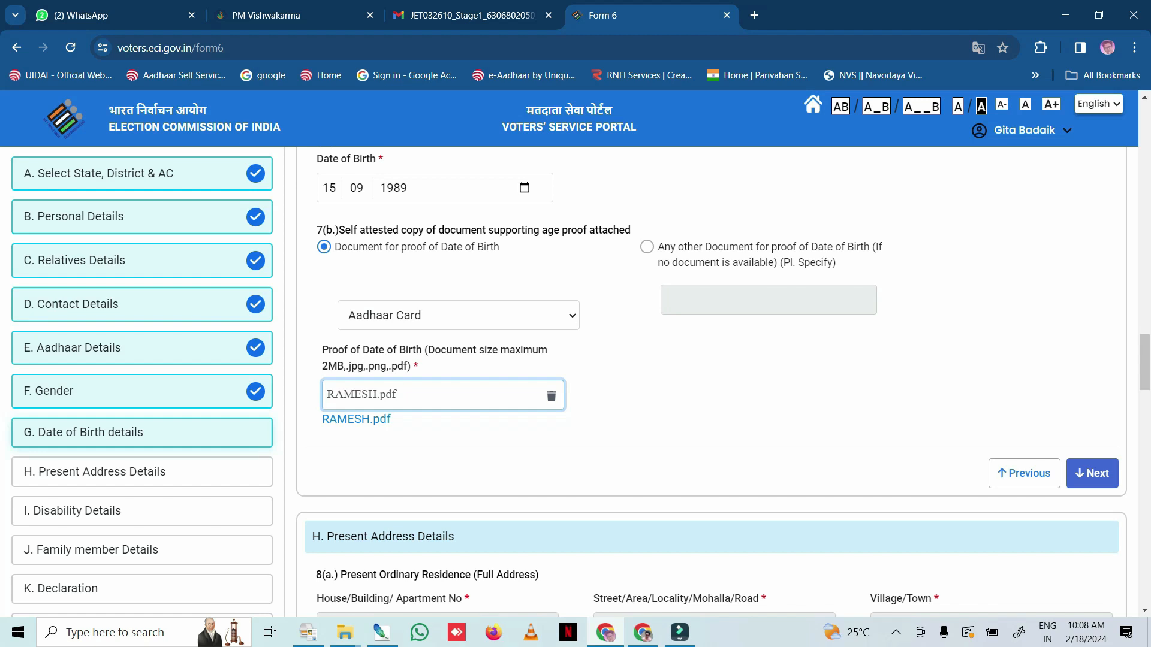
Proceed past the date of birth section and enter the applicant's house or building address in Present Address Details.
left_click(1092, 473)
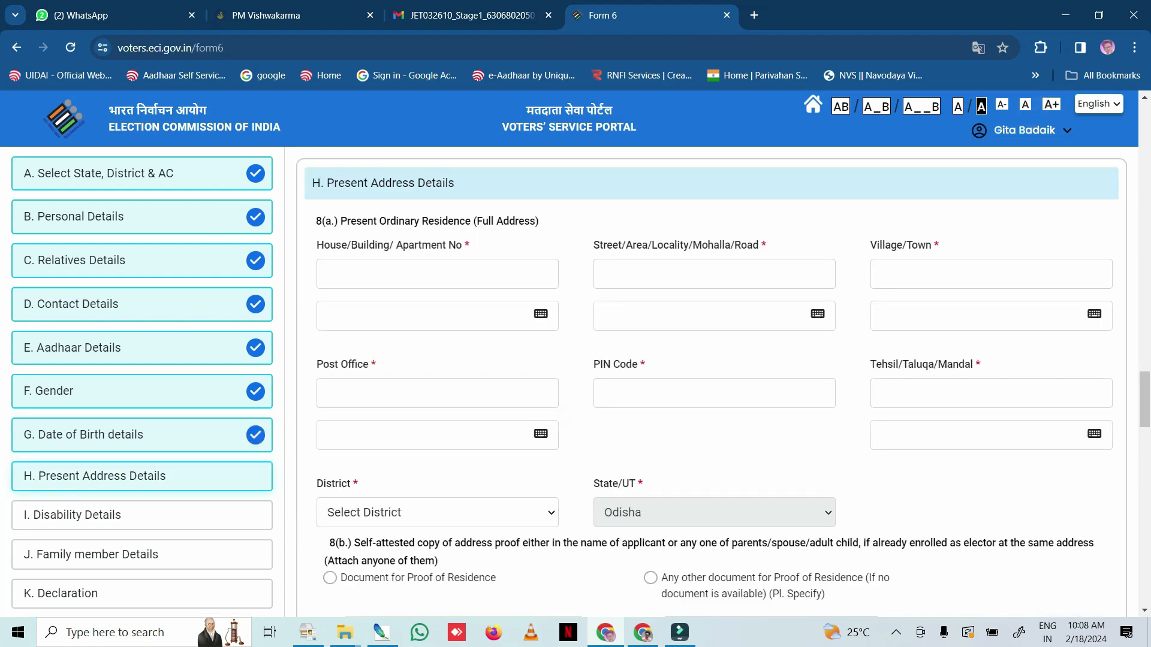
left_click(437, 274)
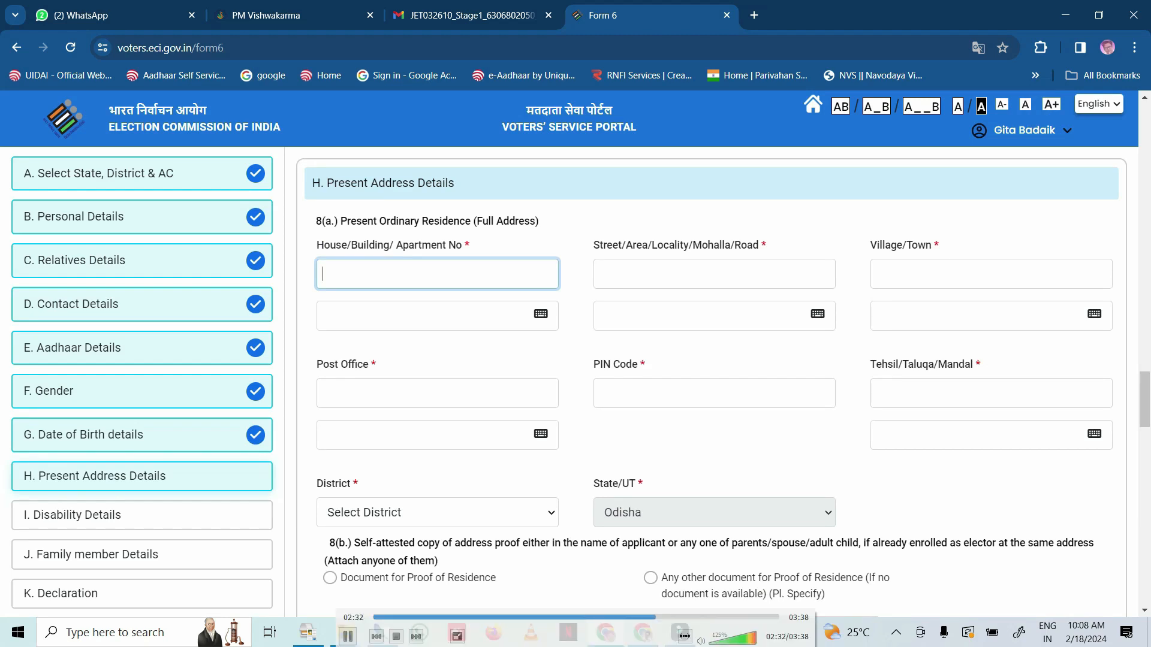
type("USHRA COLONY")
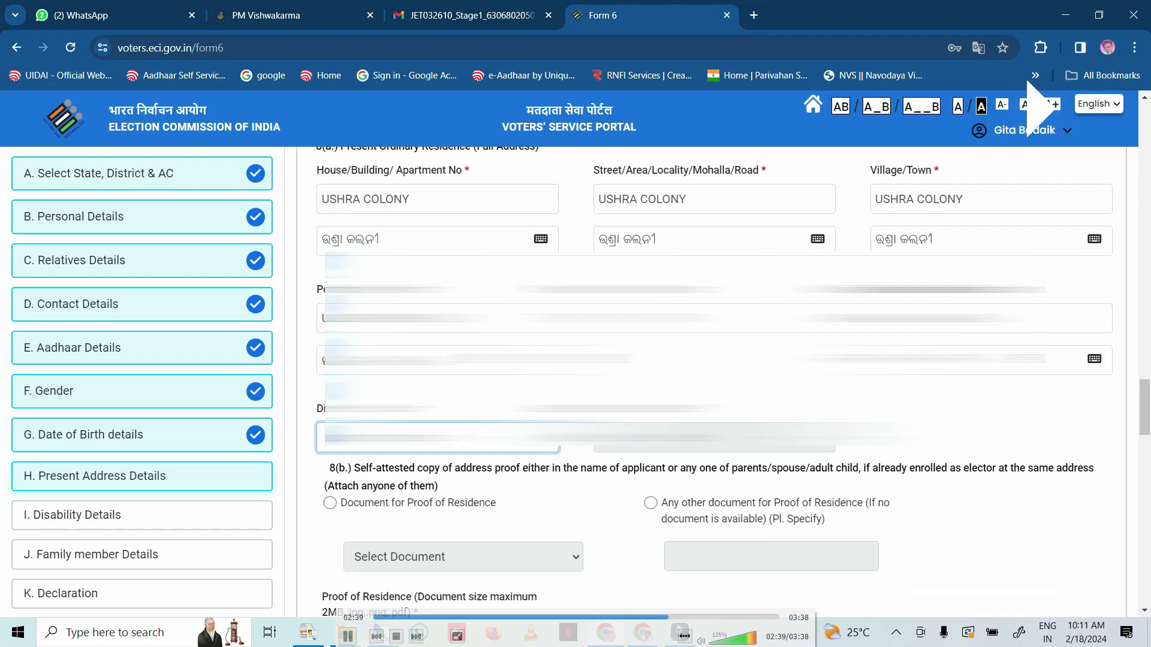
key("space")
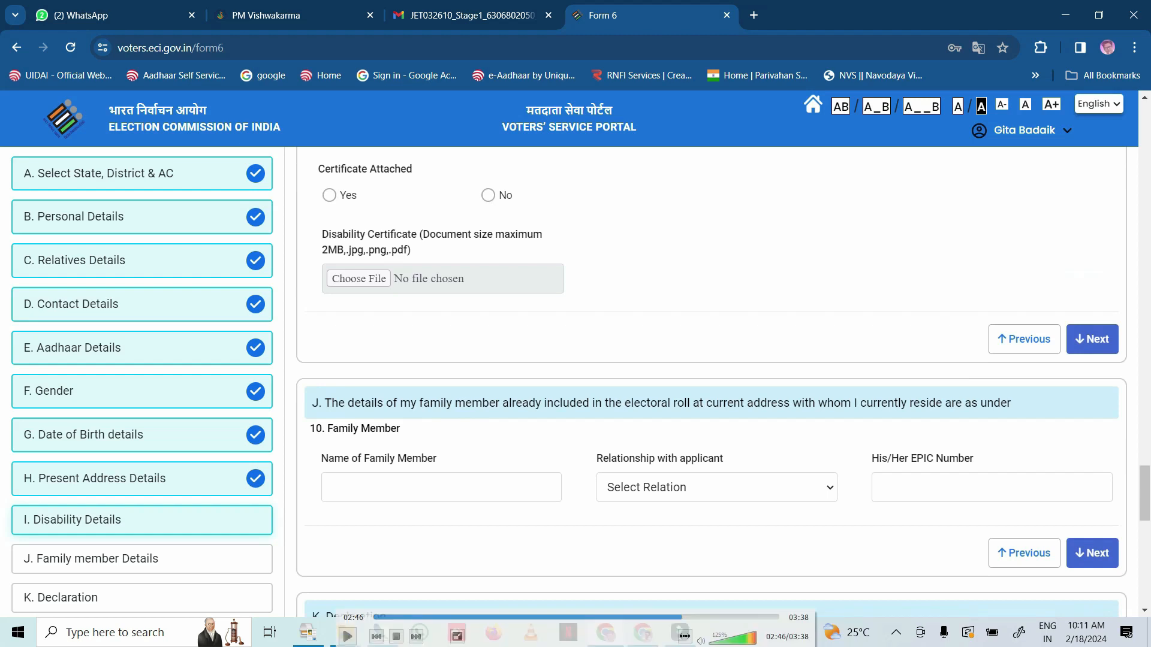
key("space")
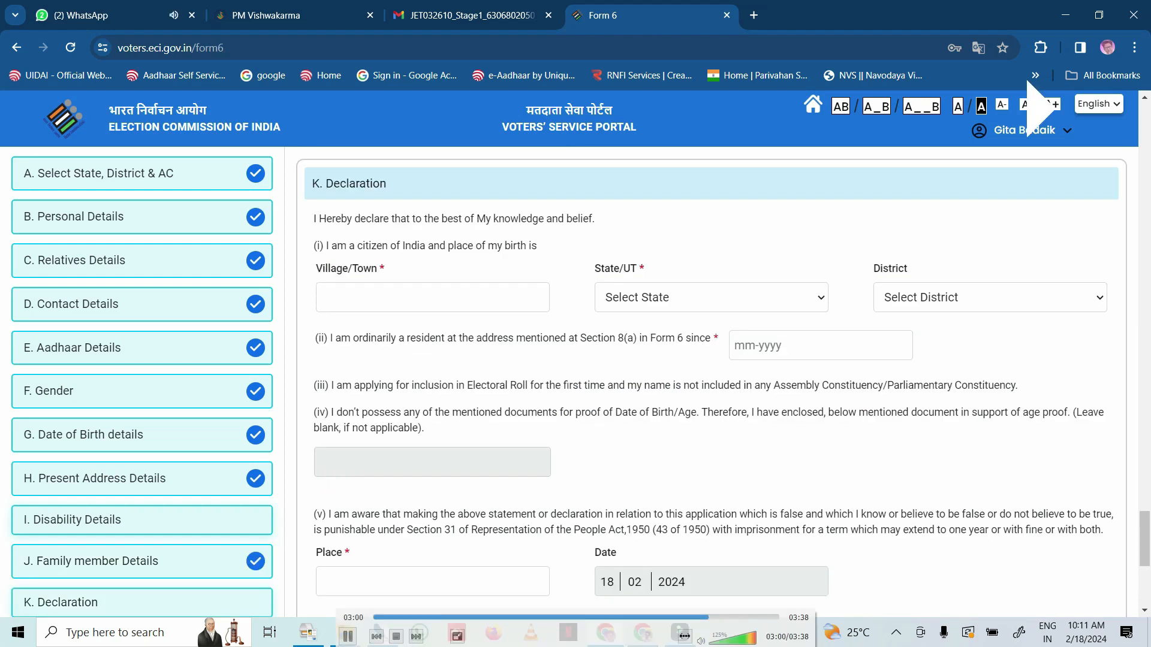
key("space")
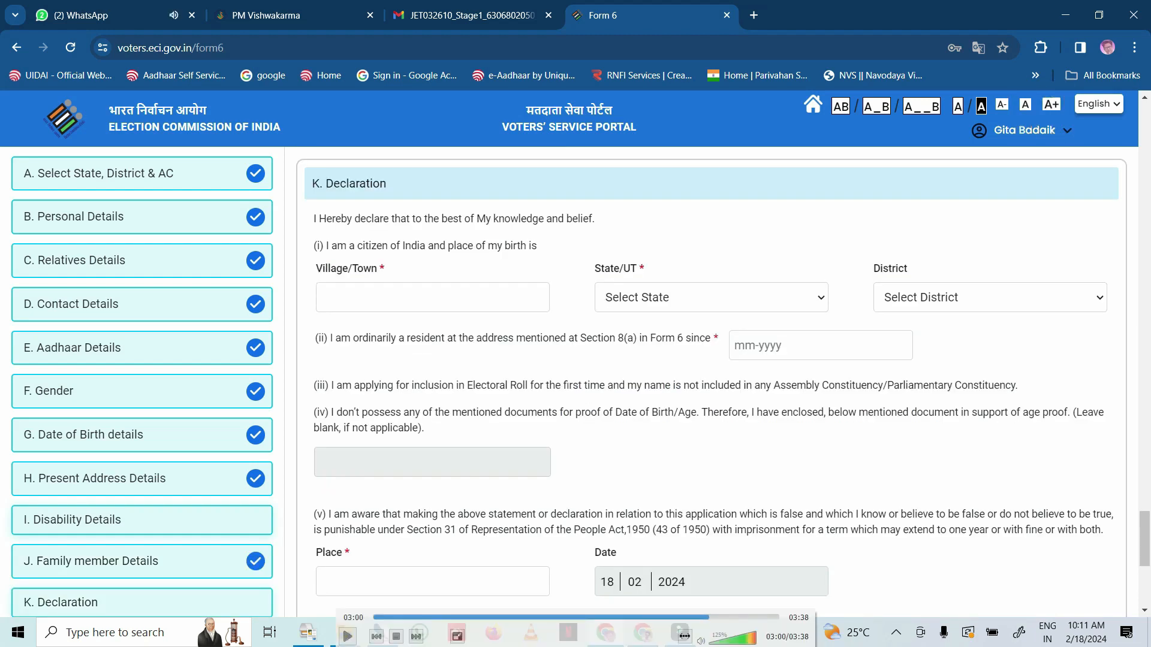
key("space")
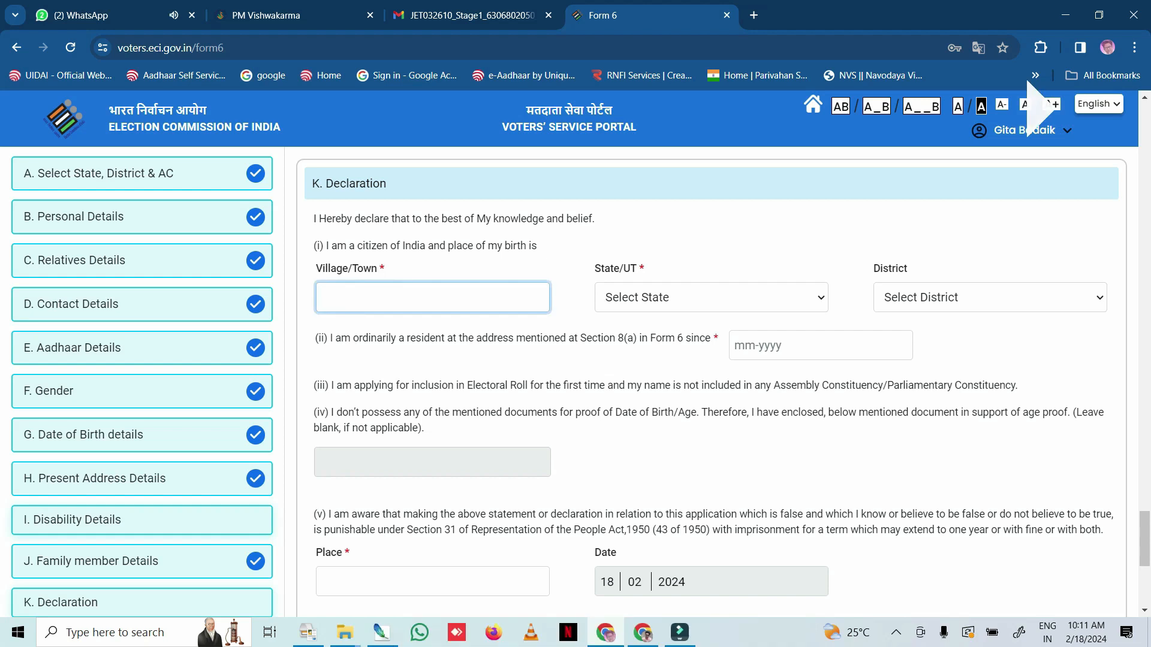
Enter the applicant's village or town of birth in the Declaration section.
type("A COLONY")
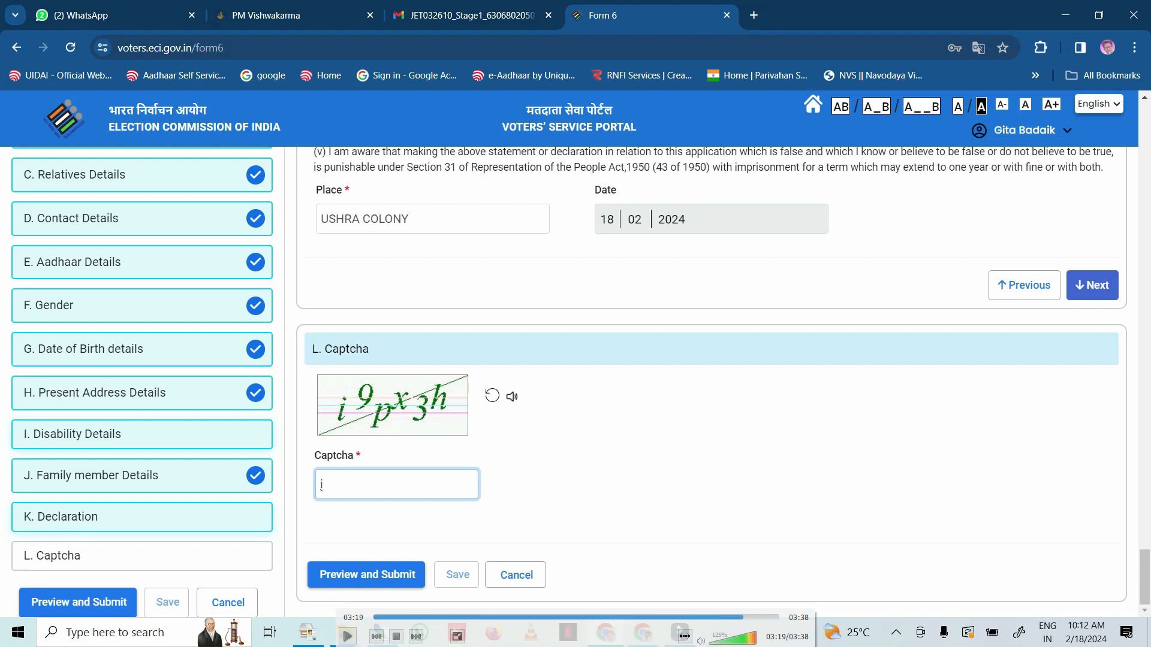
key("space")
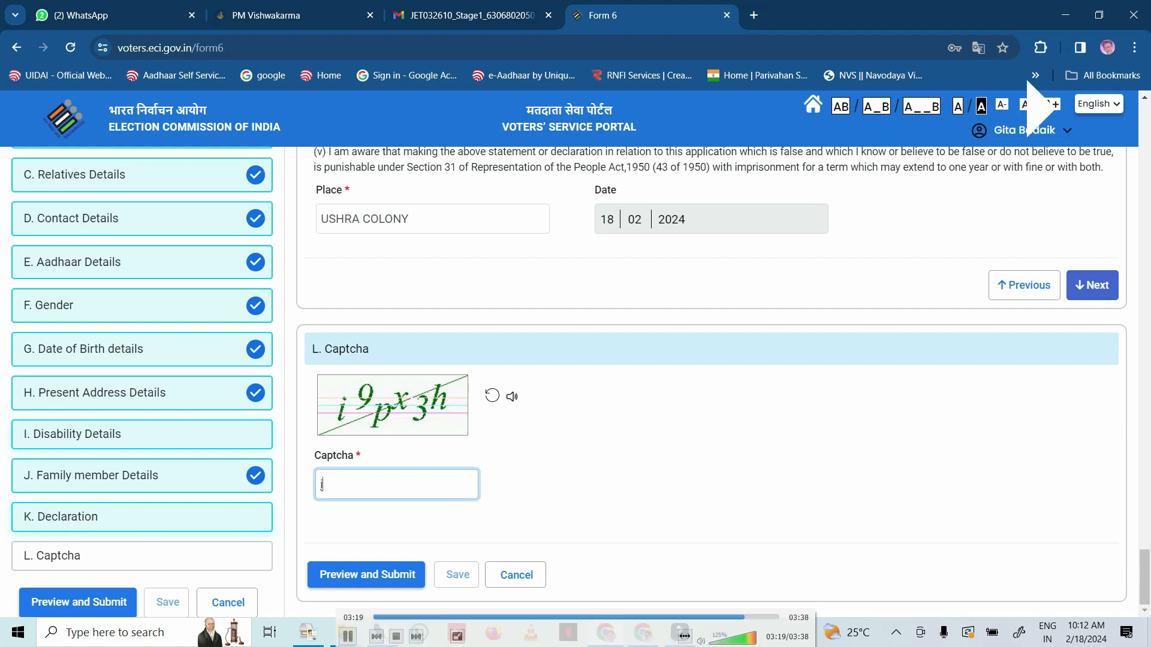